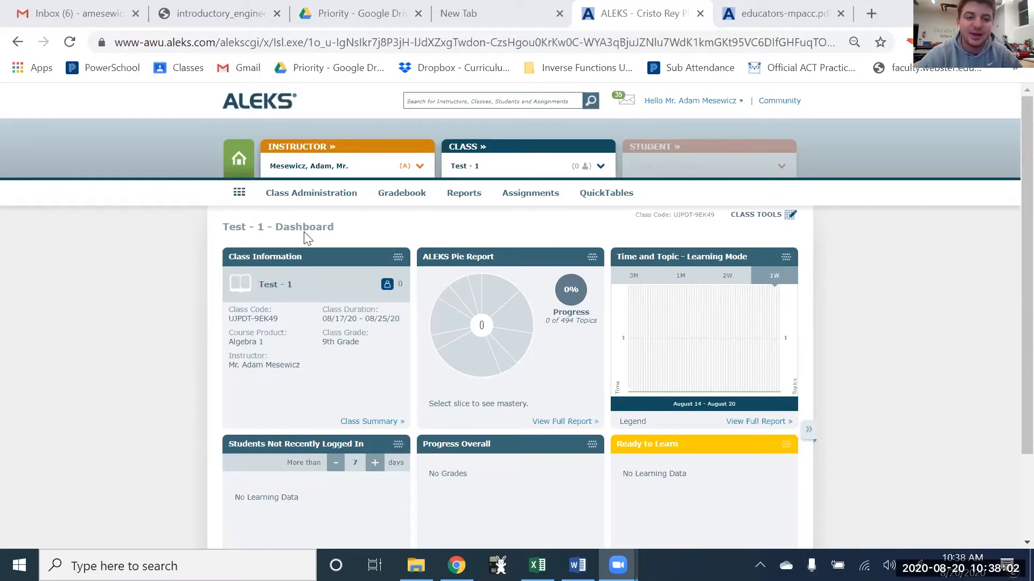
Start a duplicate of the class Test - 1, naming the new class Test with section 2
left_click(333, 197)
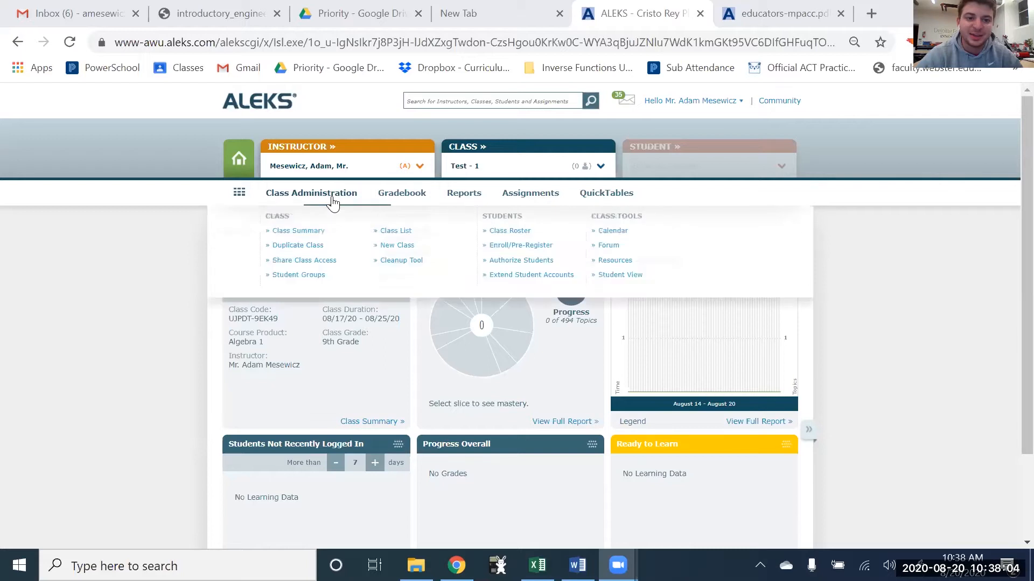
left_click(299, 248)
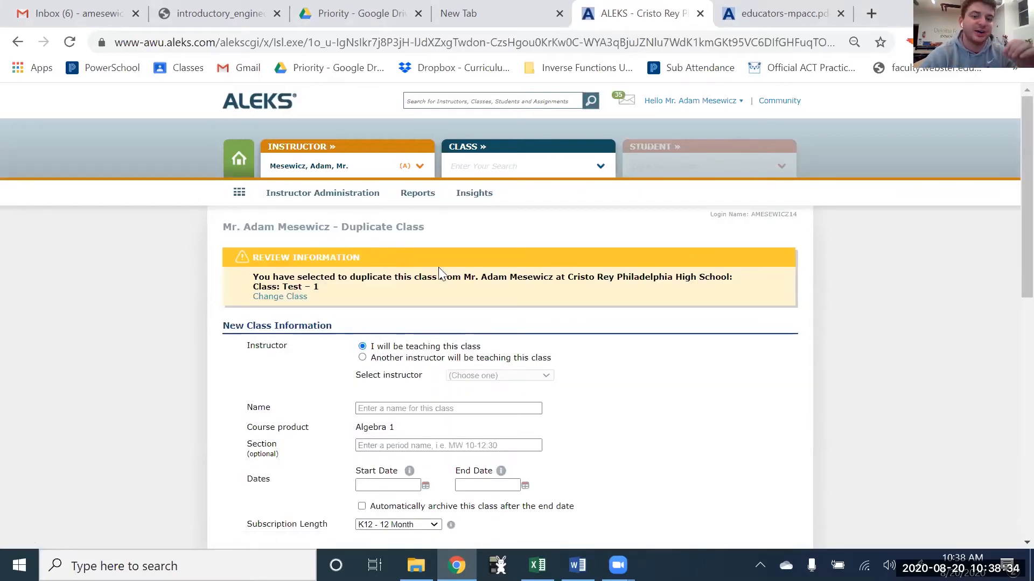
scroll(424, 323, "down", 2)
left_click(424, 326)
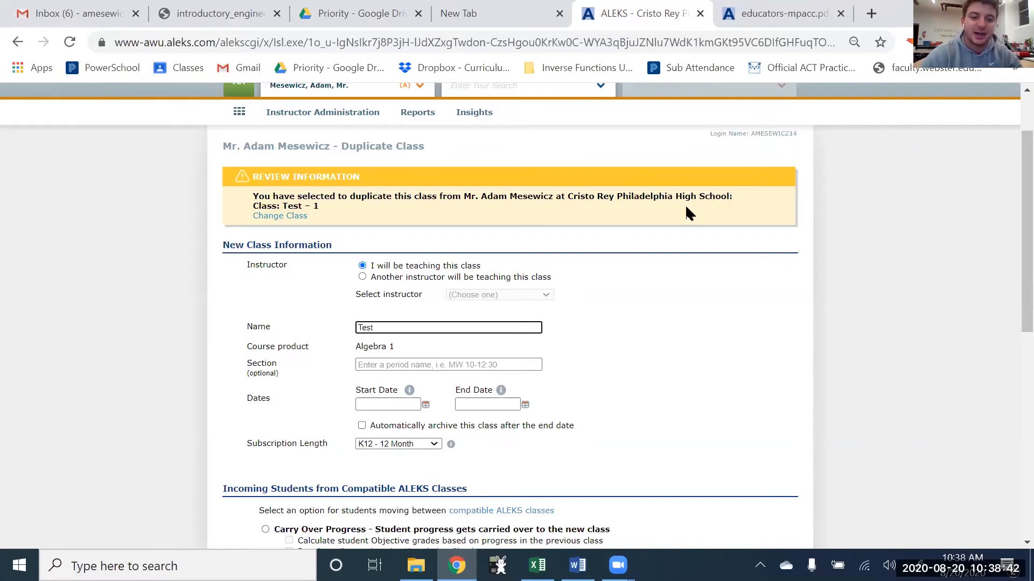
left_click(412, 364)
type("2")
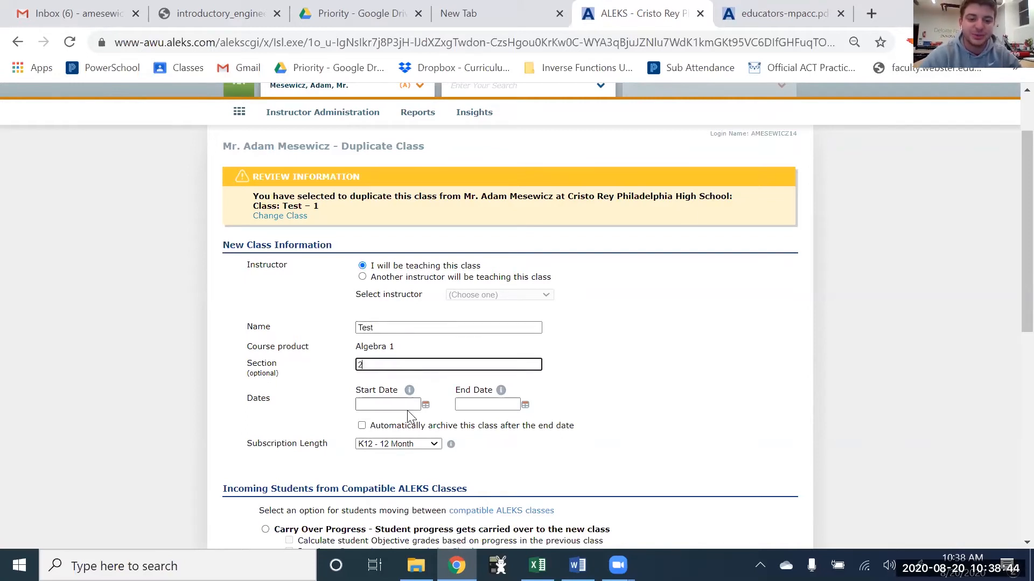
Set the new class's dates from 08/20/2020 to 08/21/2020 and save the duplicated class
left_click(408, 410)
left_click(452, 502)
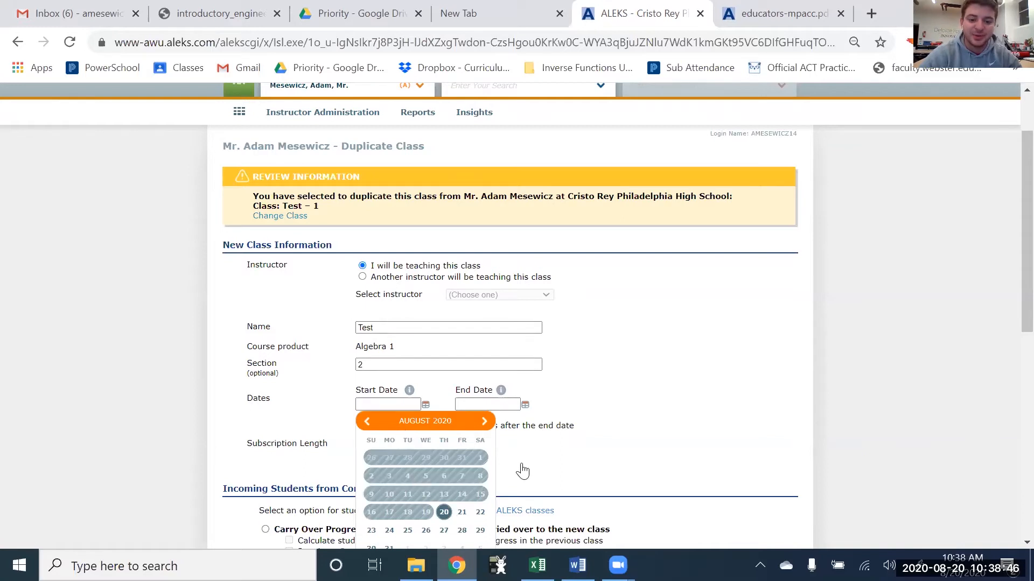
left_click(496, 404)
left_click(568, 527)
scroll(611, 442, "down", 1)
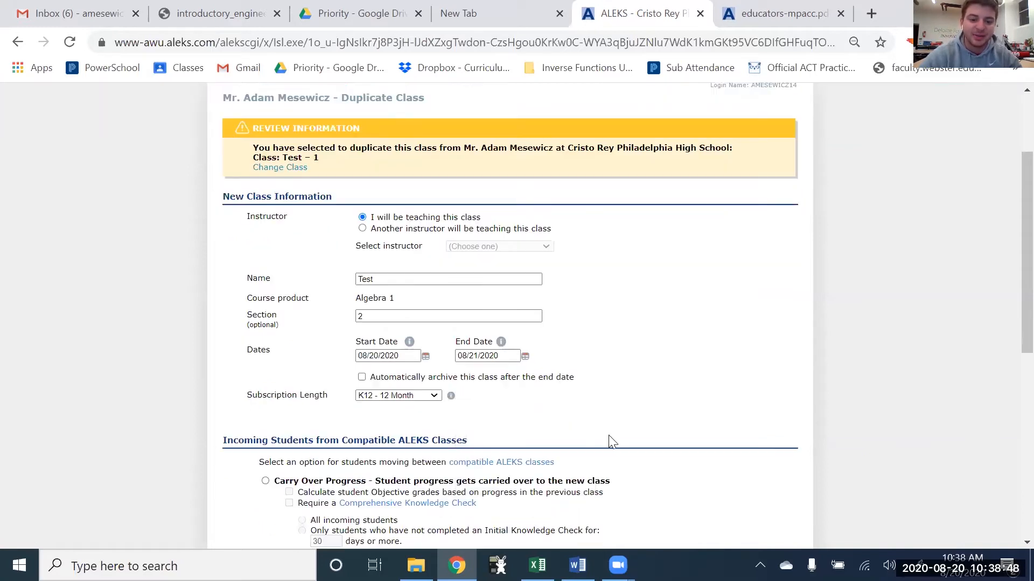
scroll(611, 441, "down", 8)
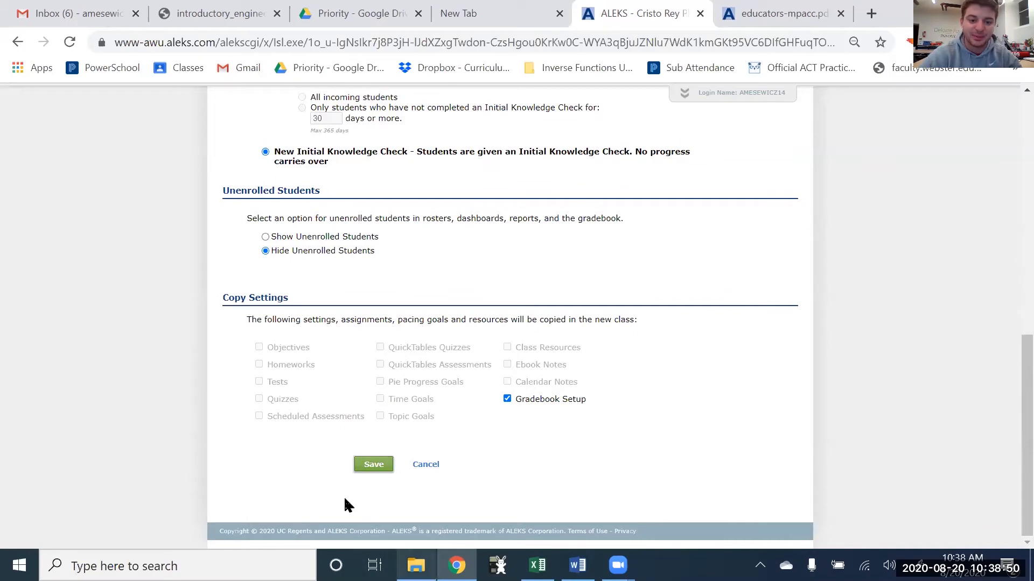
left_click(377, 465)
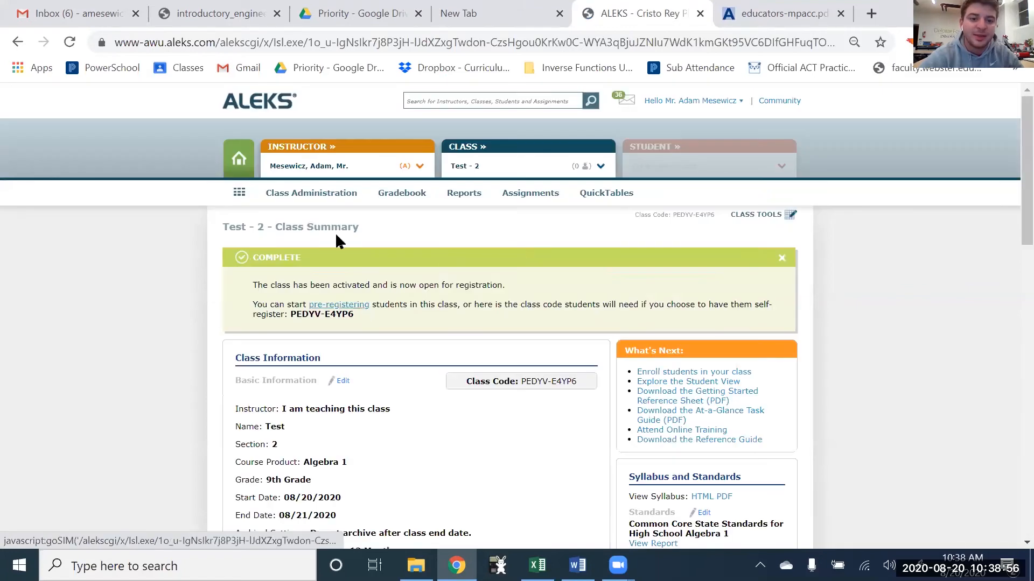
Switch to the class Test - 1 and open its assignment list
left_click(546, 165)
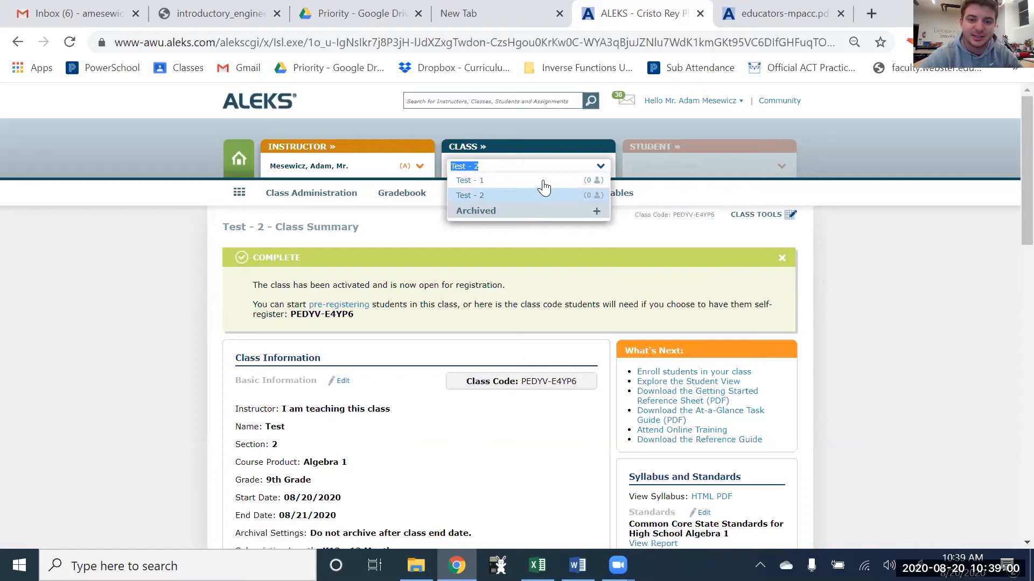
left_click(543, 182)
mouse_move(530, 194)
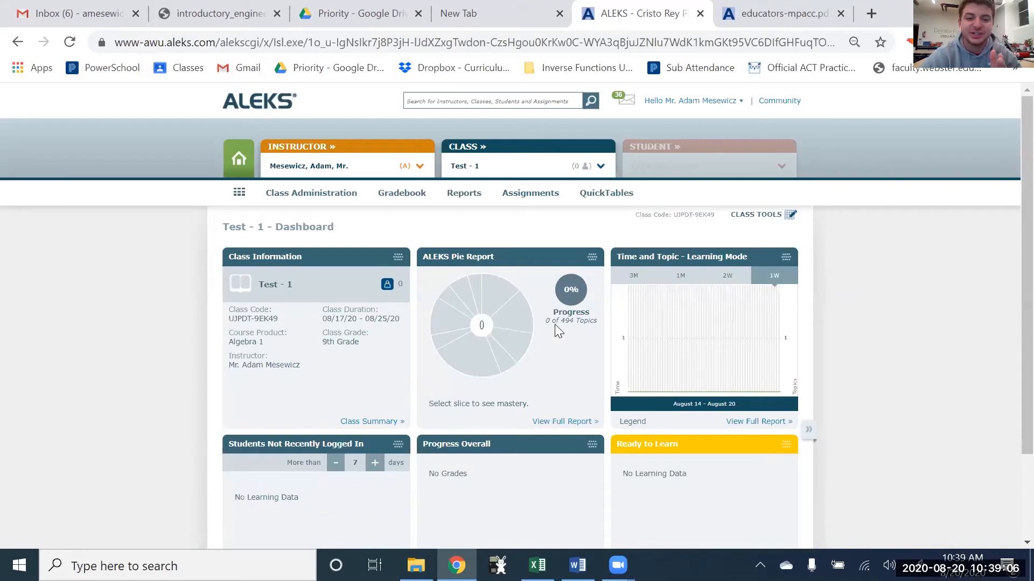
left_click(549, 198)
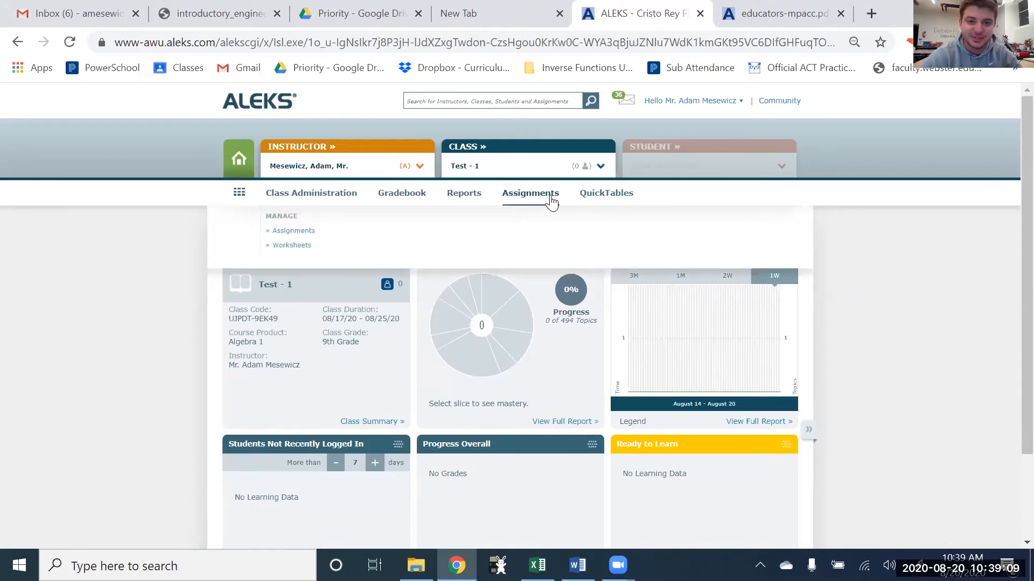
left_click(279, 232)
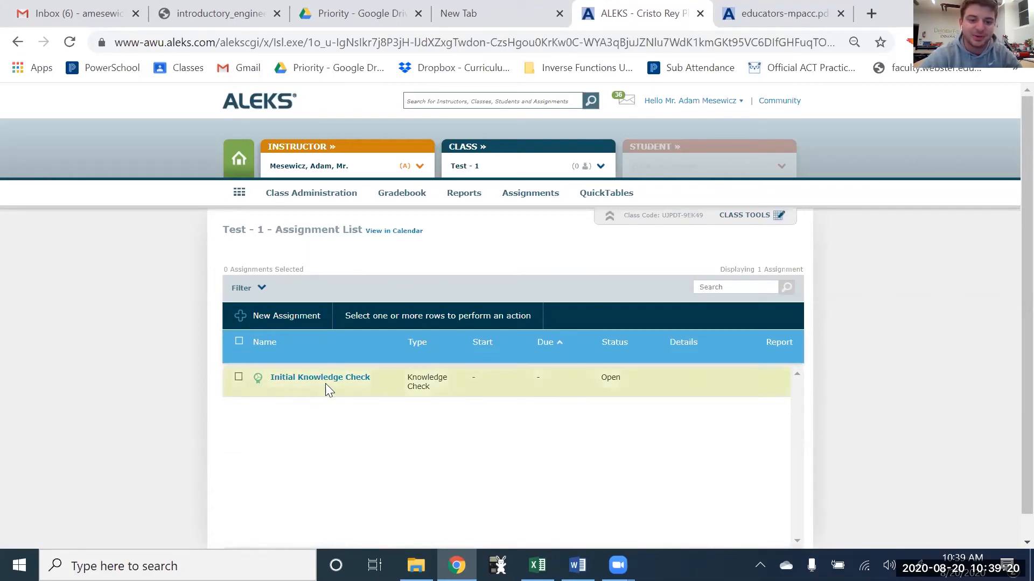
left_click(238, 379)
left_click(237, 379)
Create the Homework 1 assignment with the Real Numbers topic "Evaluating an algebraic expression: Whole number multiplication or division"
left_click(263, 325)
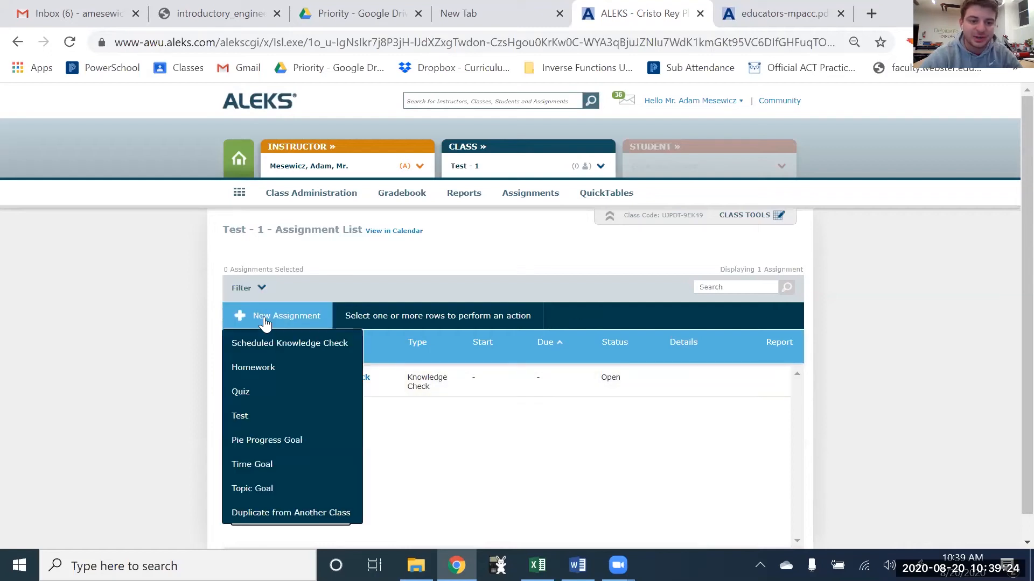
left_click(265, 366)
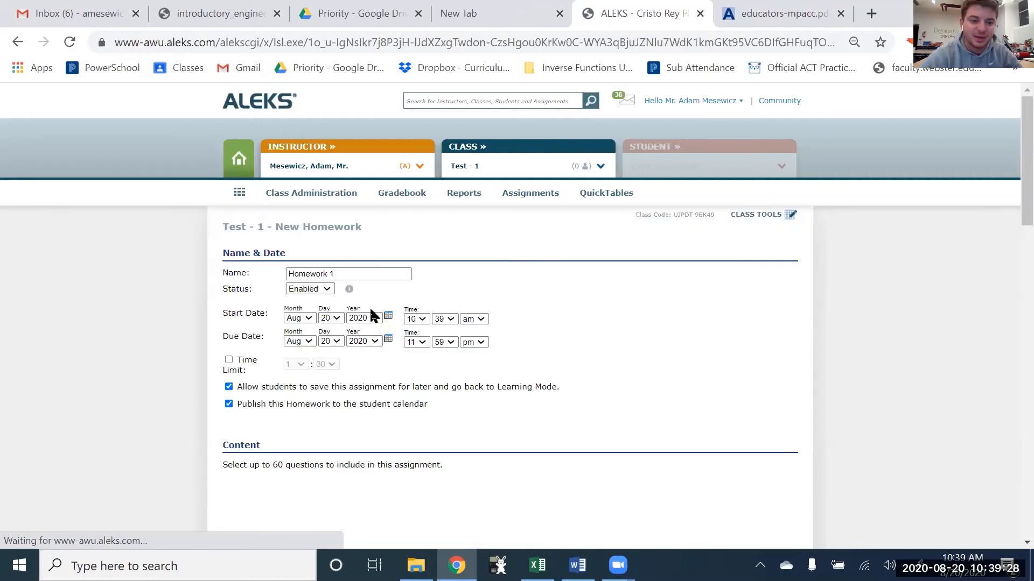
scroll(334, 302, "down", 3)
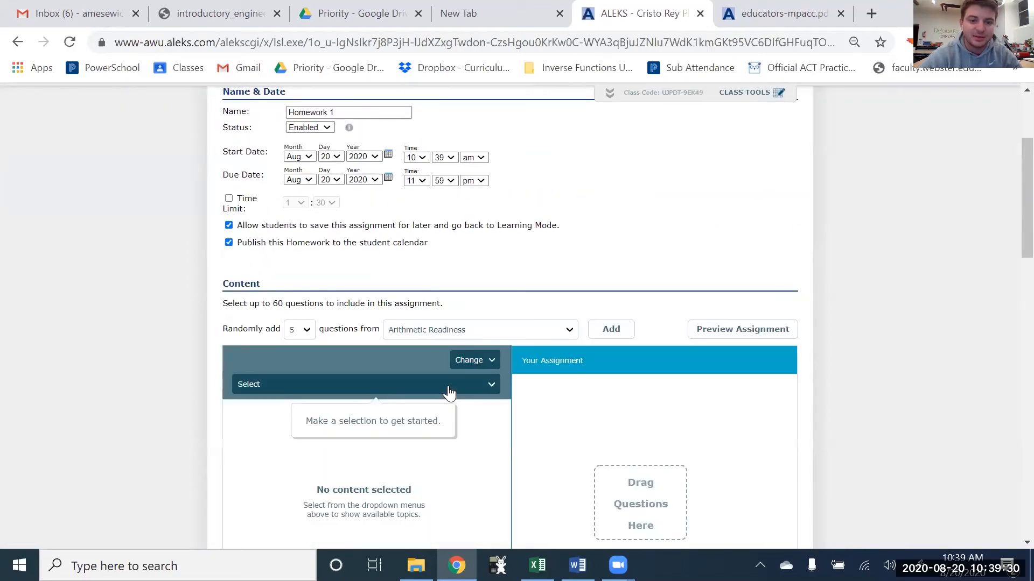
scroll(445, 391, "down", 3)
left_click(261, 419)
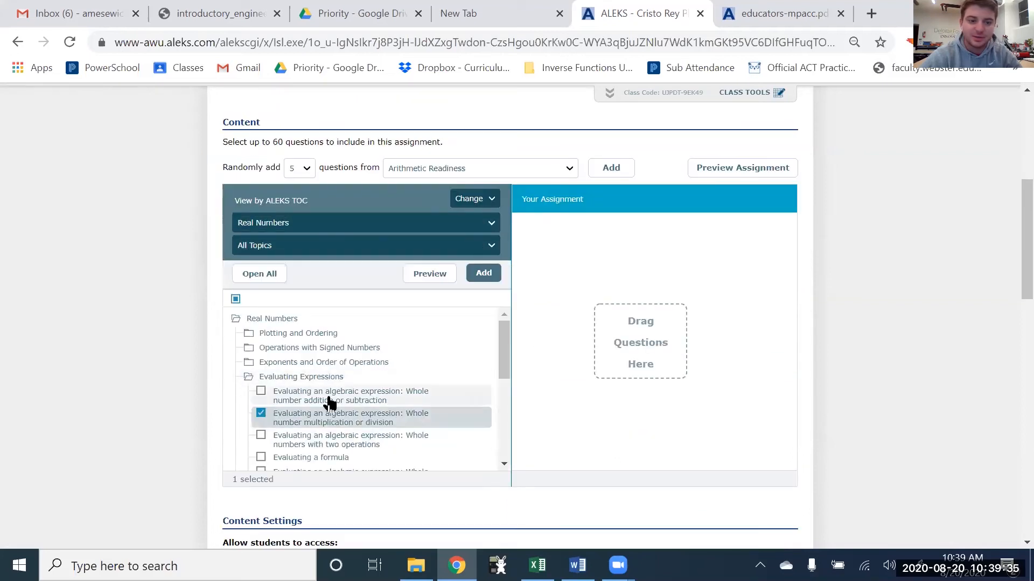
left_click(484, 273)
scroll(448, 401, "down", 6)
scroll(447, 397, "down", 10)
left_click(687, 498)
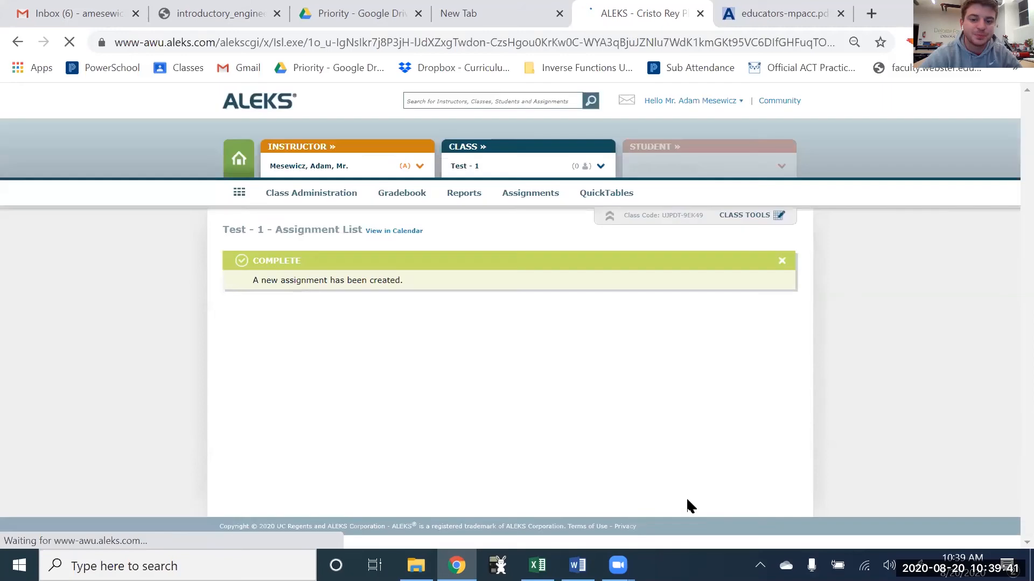
Duplicate Homework 1 to another class, choosing Test - 2 under My classes as the destination
scroll(388, 369, "down", 2)
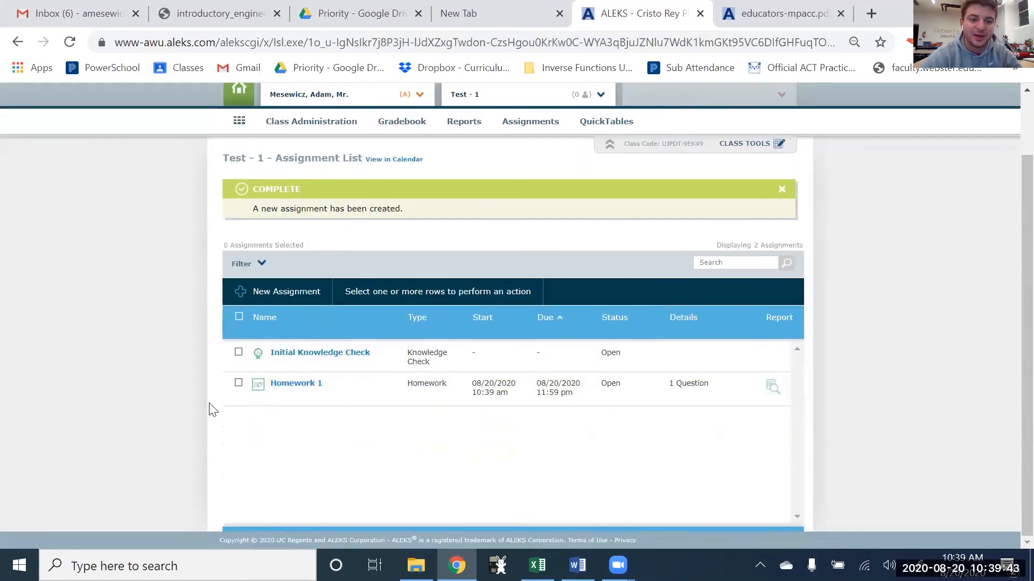
left_click(238, 384)
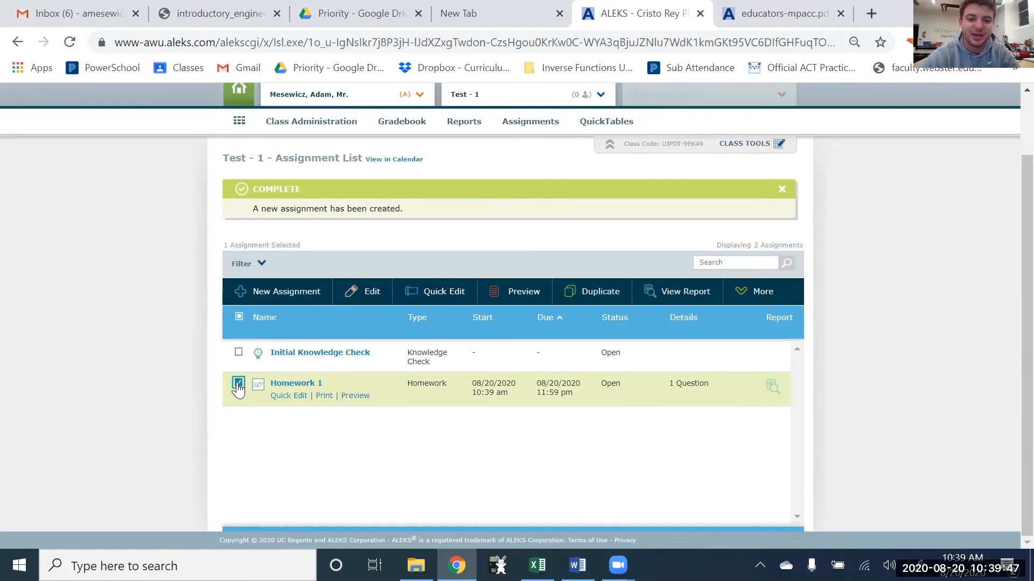
left_click(591, 298)
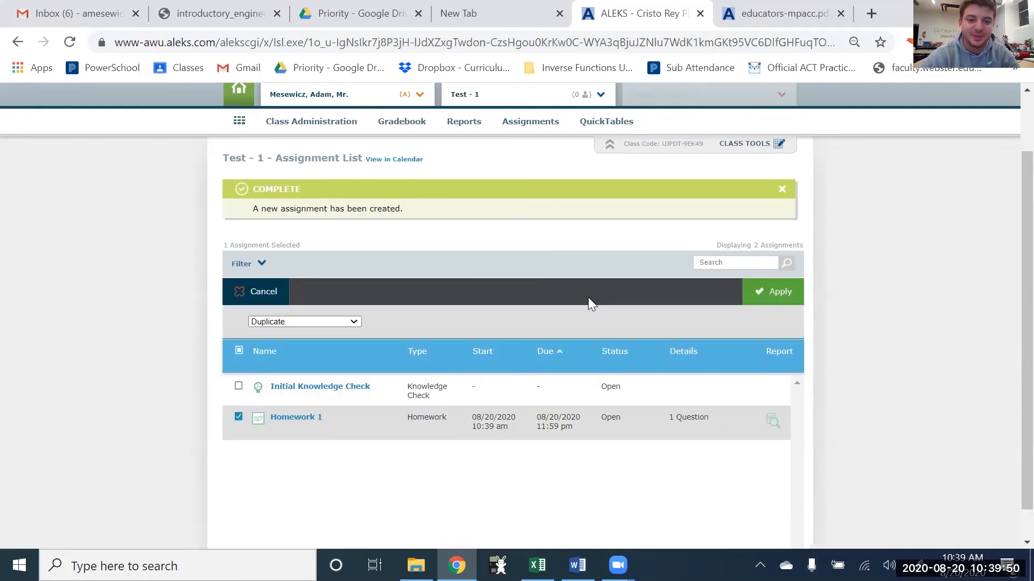
left_click(305, 322)
left_click(304, 366)
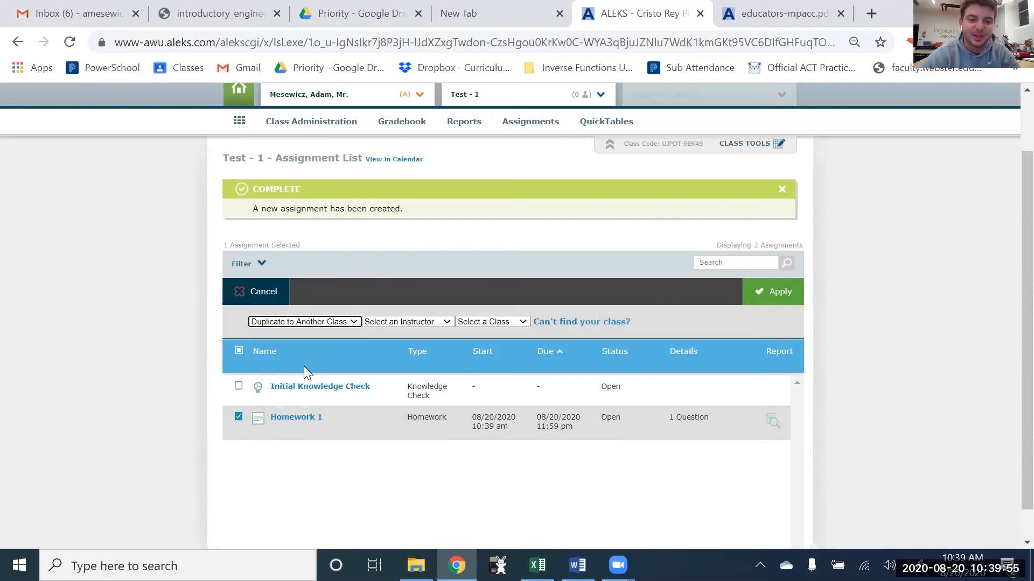
left_click(384, 323)
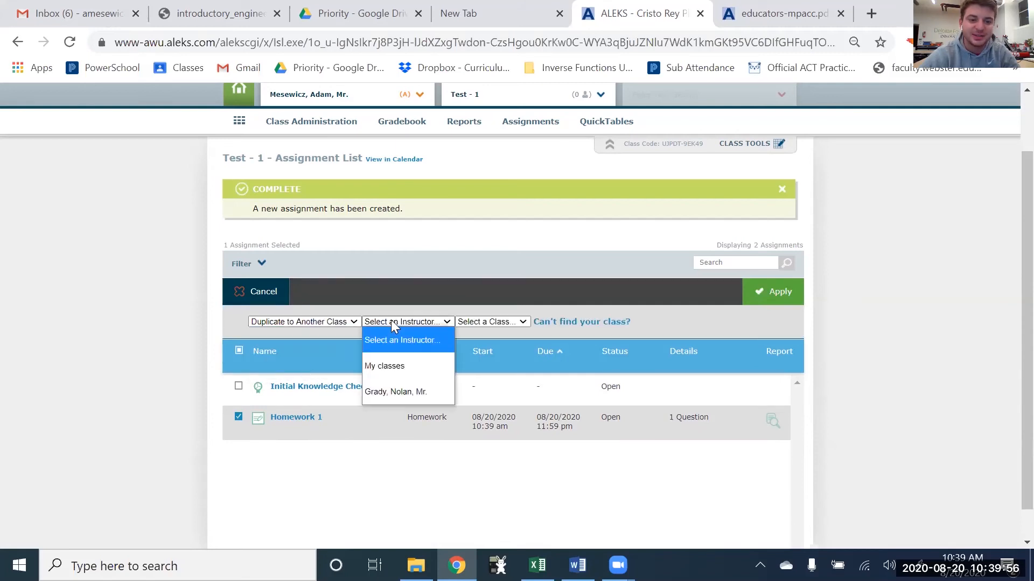
left_click(389, 371)
left_click(479, 323)
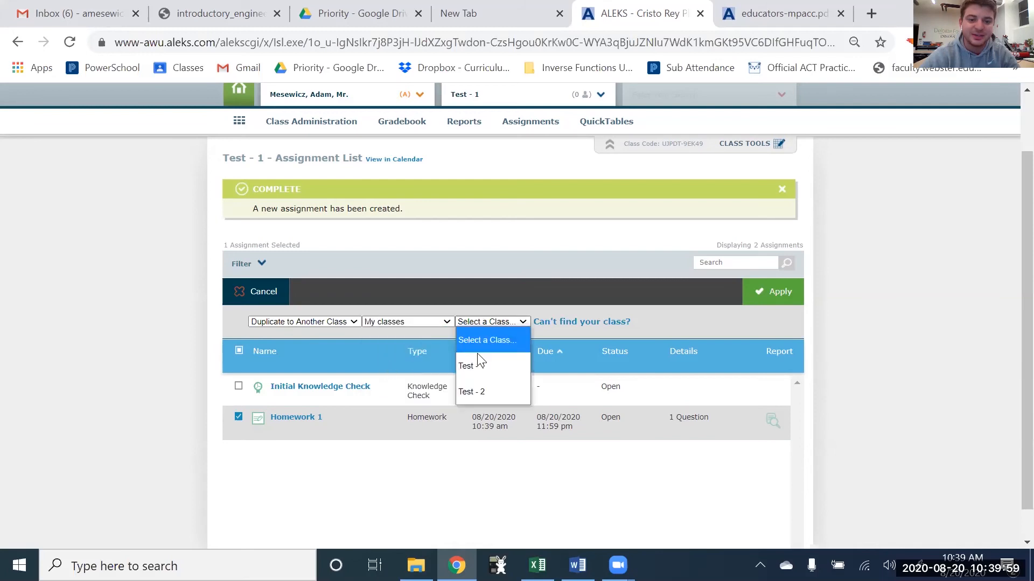
left_click(472, 386)
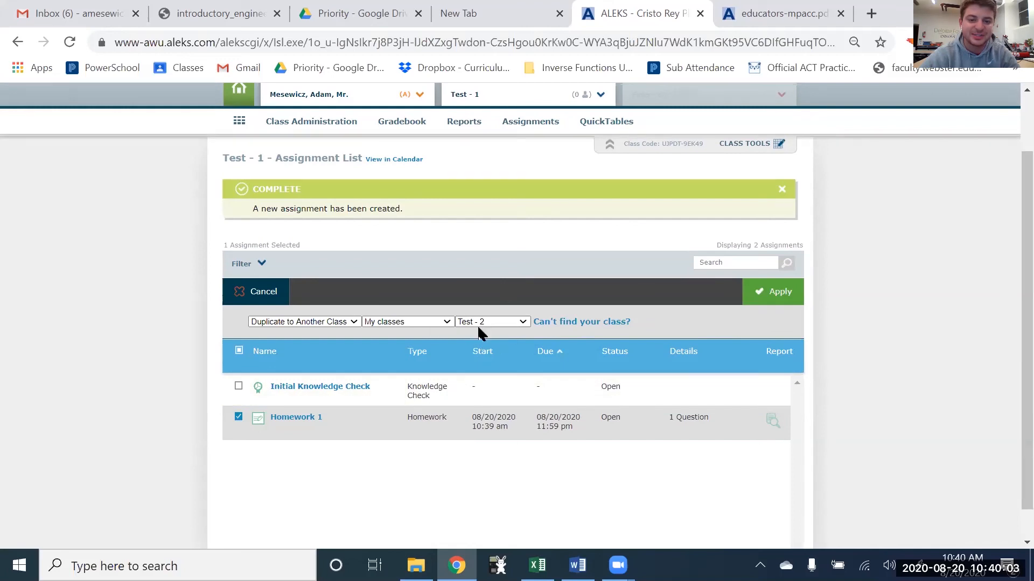
left_click(779, 293)
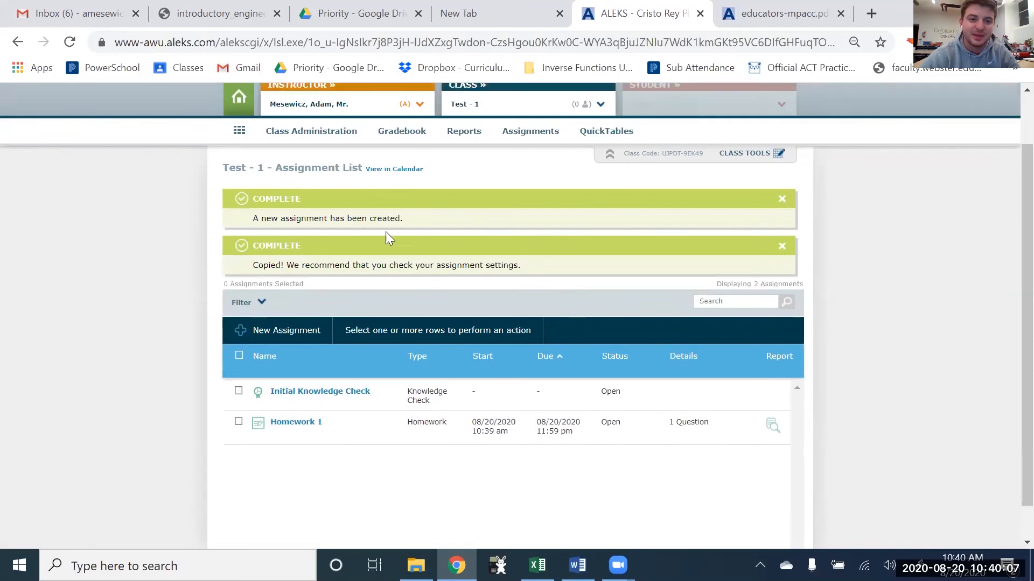
Switch the active class to Test - 2
scroll(421, 271, "up", 2)
left_click(502, 167)
left_click(494, 200)
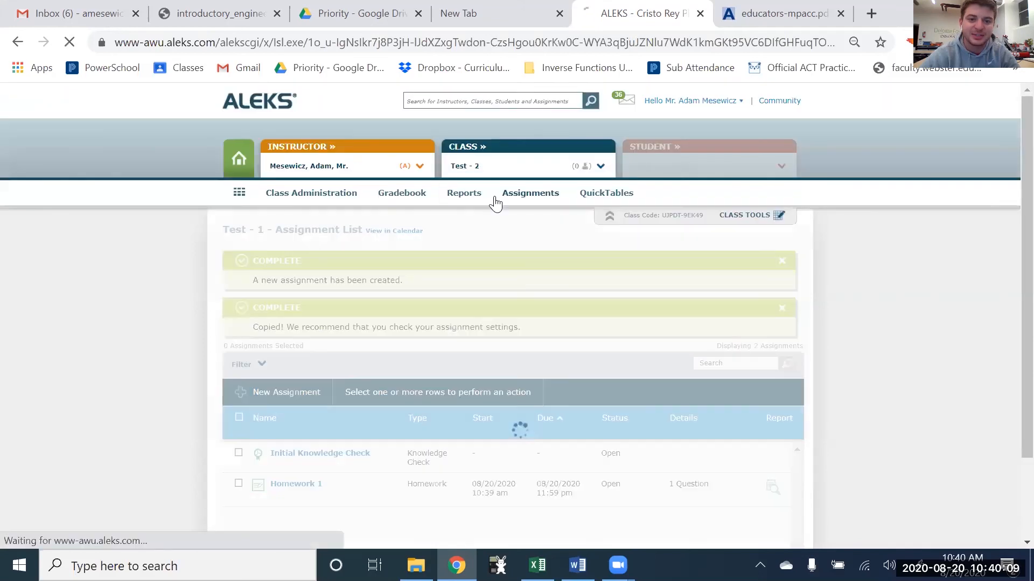
mouse_move(494, 203)
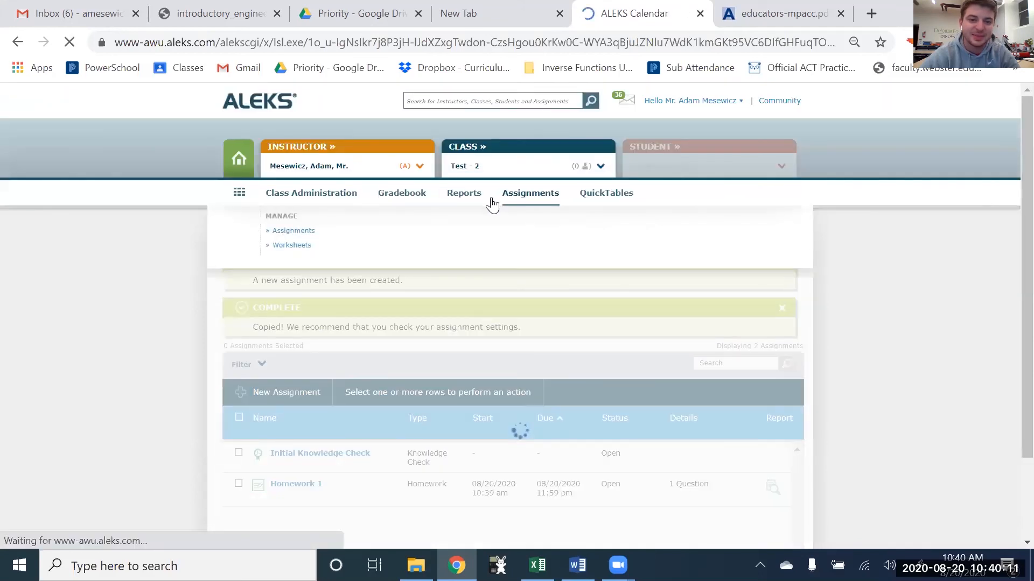